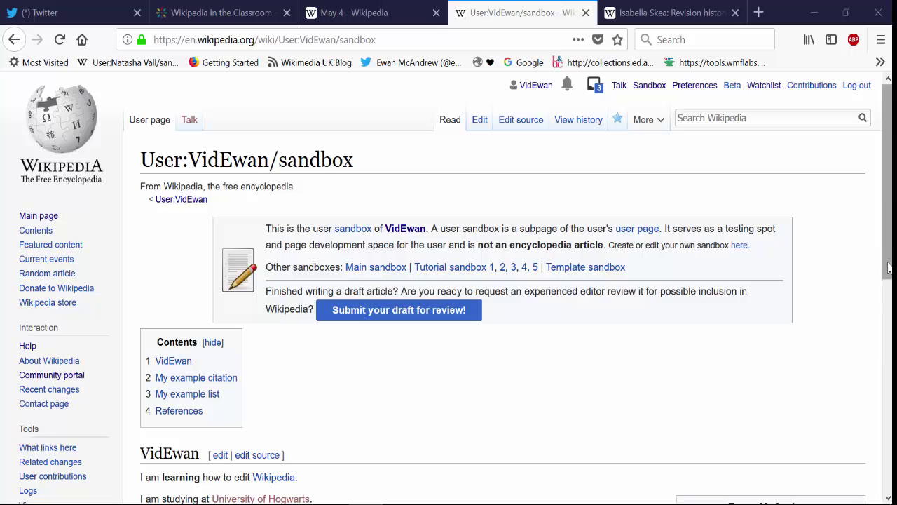
mouse_move(889, 269)
left_mouse_down()
mouse_move(889, 282)
mouse_move(889, 268)
left_mouse_up()
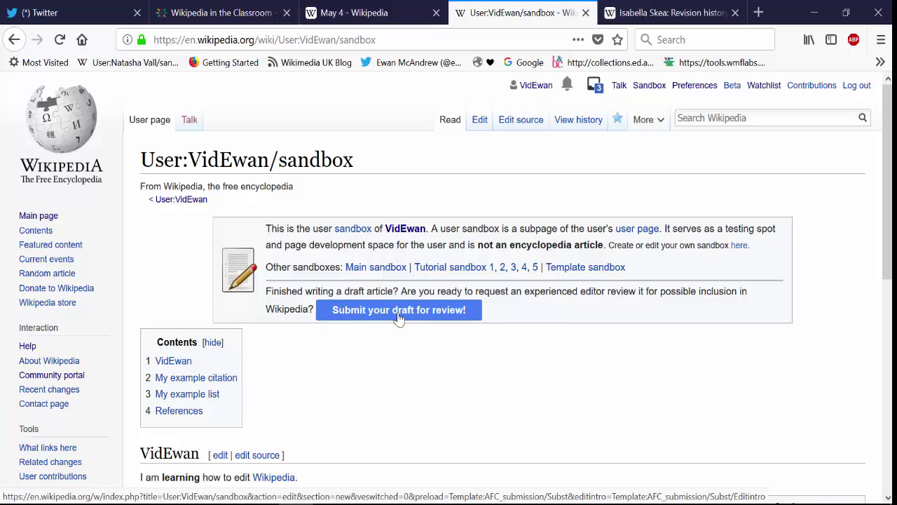
left_click(400, 317)
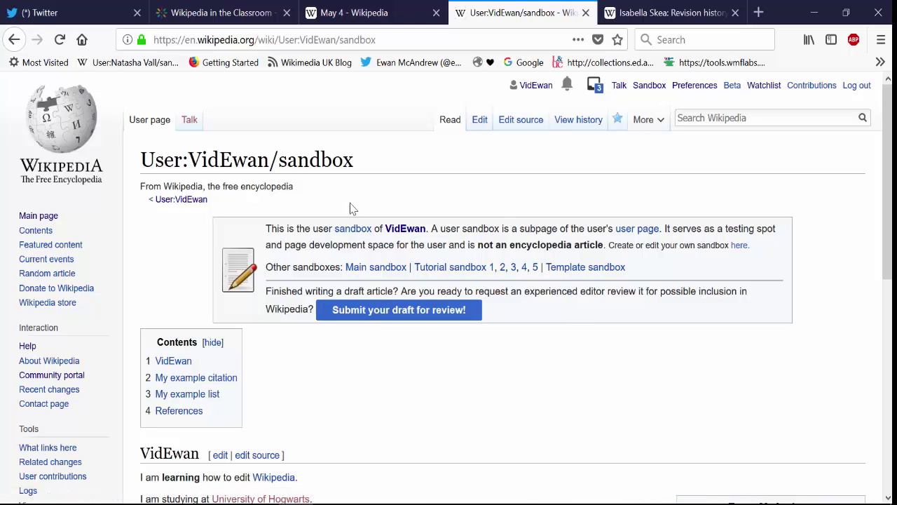
- Open the move form for the sandbox page and set the new title's namespace to (Article)
mouse_move(647, 128)
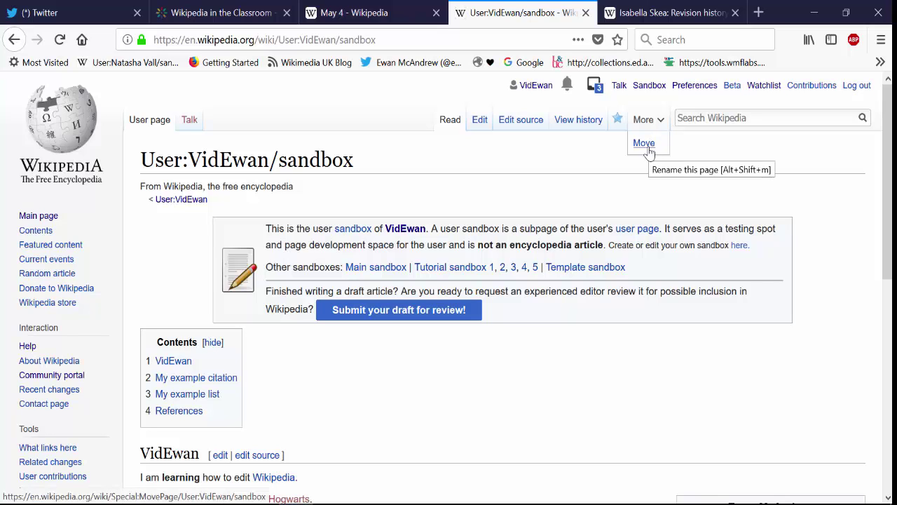
left_click(644, 144)
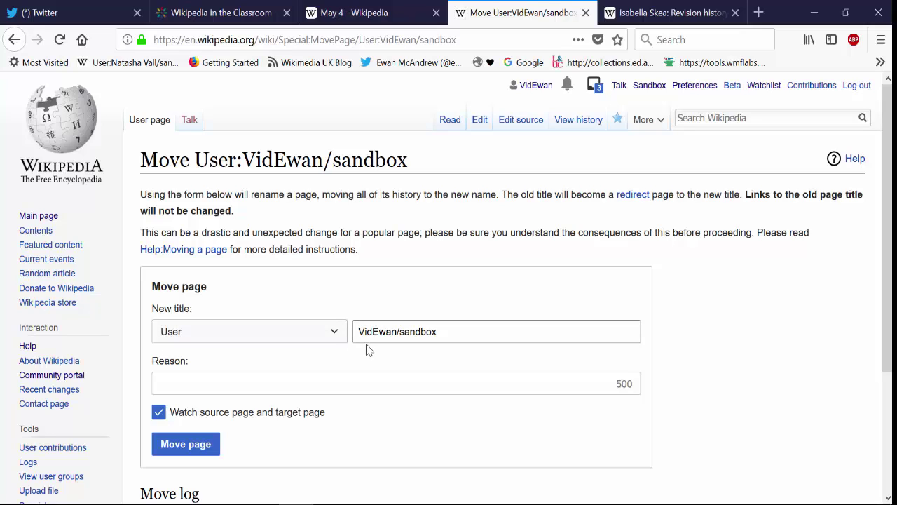
left_click(327, 333)
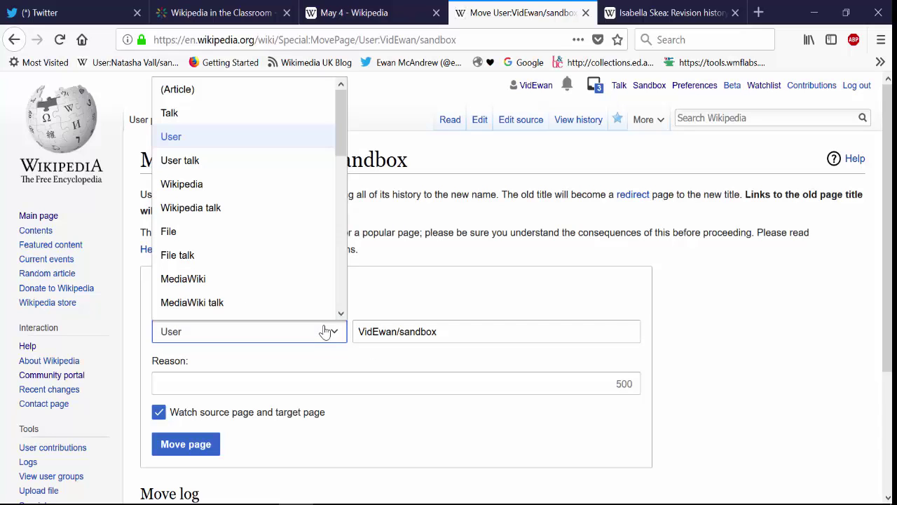
left_click(266, 91)
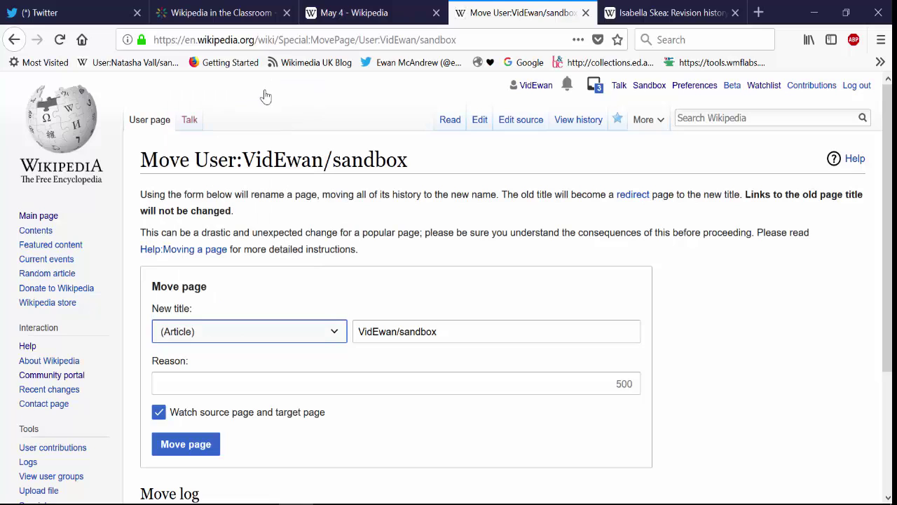
- Replace the page name in the new title with "Mary Blathwayt (suffragette)"
left_click(468, 329)
key("ctrl+a")
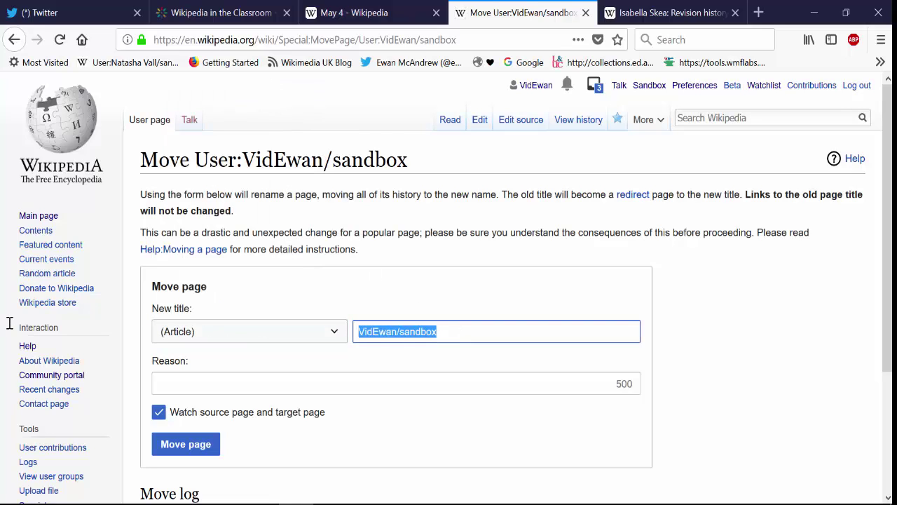
type("Mary")
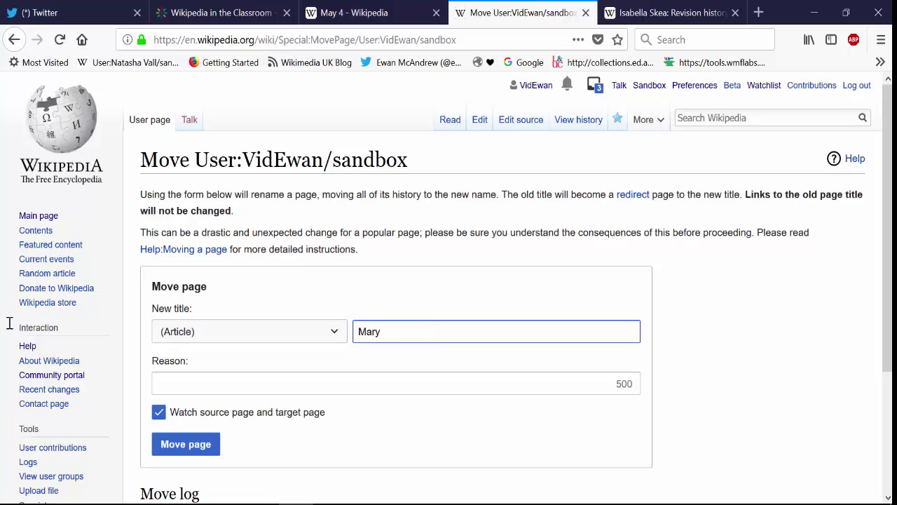
type(" Blathwayt")
left_click(358, 335)
left_click_drag(358, 335, 390, 334)
left_click(459, 327)
type("(suffra")
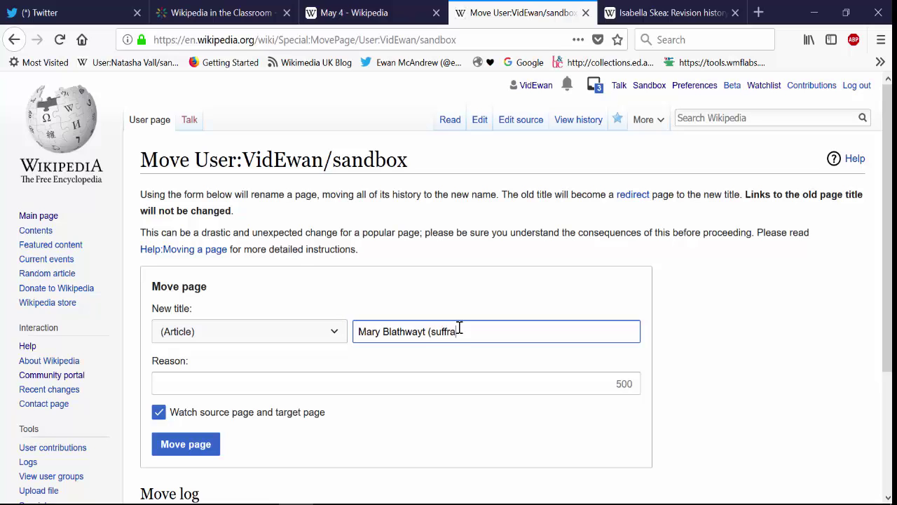
type("gette)")
- Enter "created new article" as the reason for the move
left_click(321, 380)
type("cr")
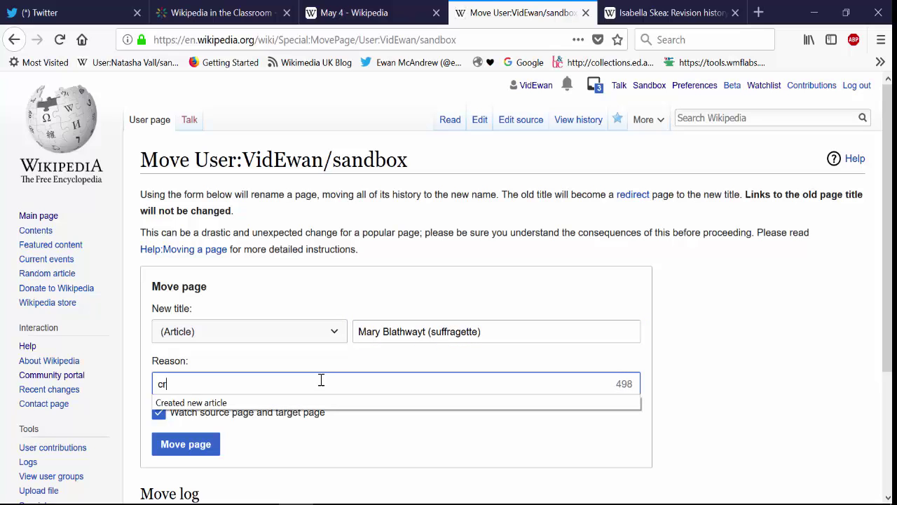
type("eated new article")
left_click(311, 431)
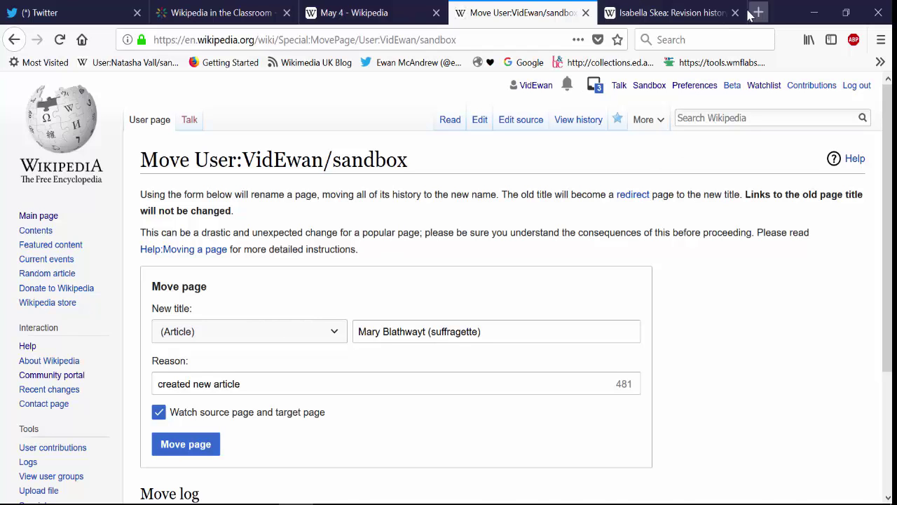
- Open the existing Mary Blathwayt article in a new browser tab and compare its title with the one in the move form
left_click(687, 13)
left_click(757, 12)
type("mary blathway")
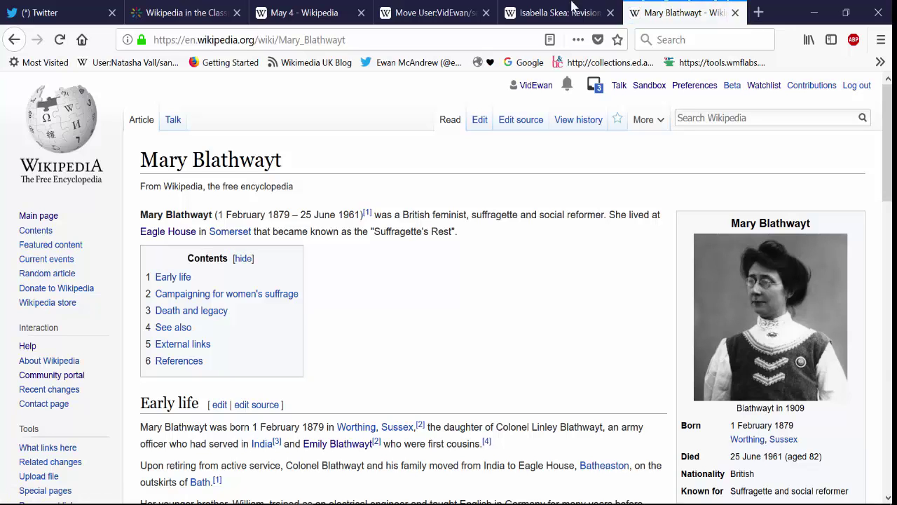
left_click(420, 10)
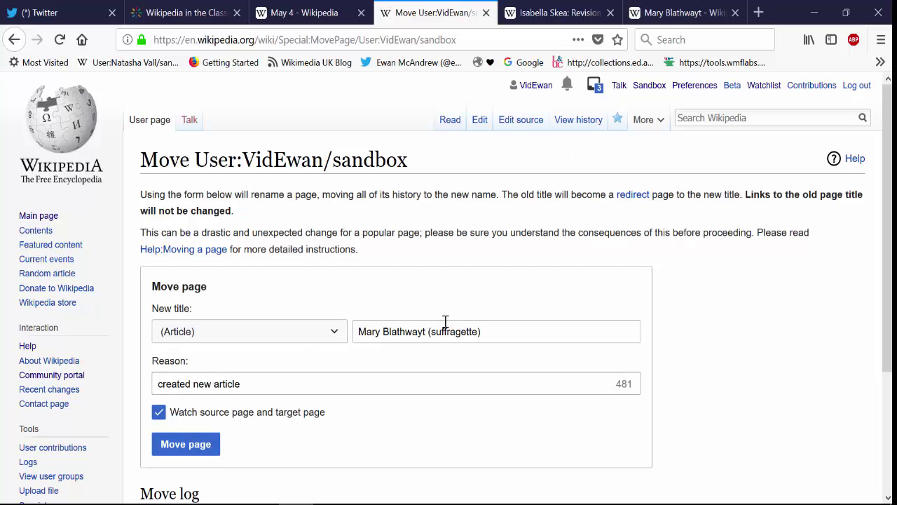
left_click(687, 13)
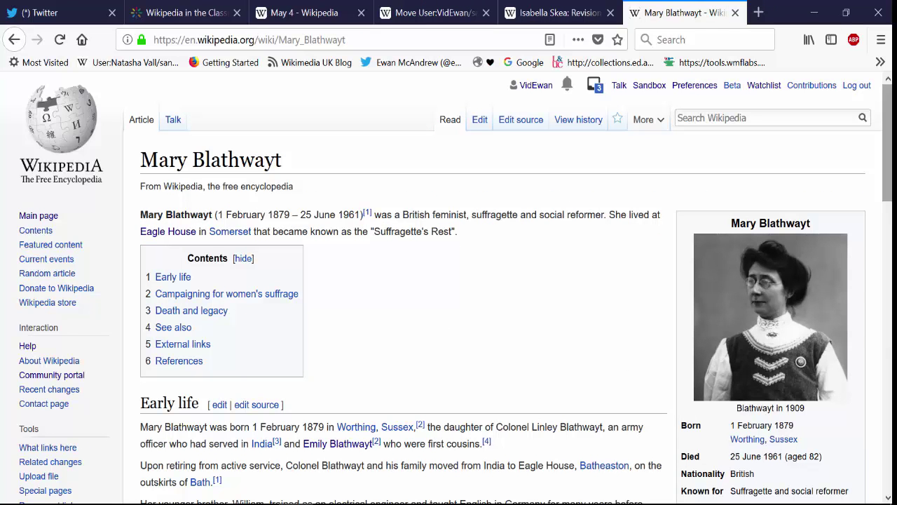
- Add the category "Women's rights activists" to the Mary Blathwayt article
scroll(203, 313, "down", 15)
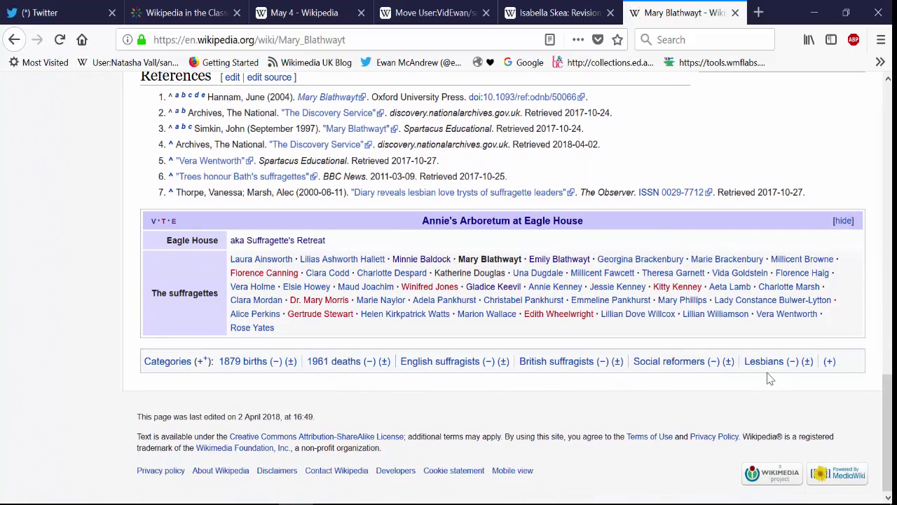
left_click(829, 362)
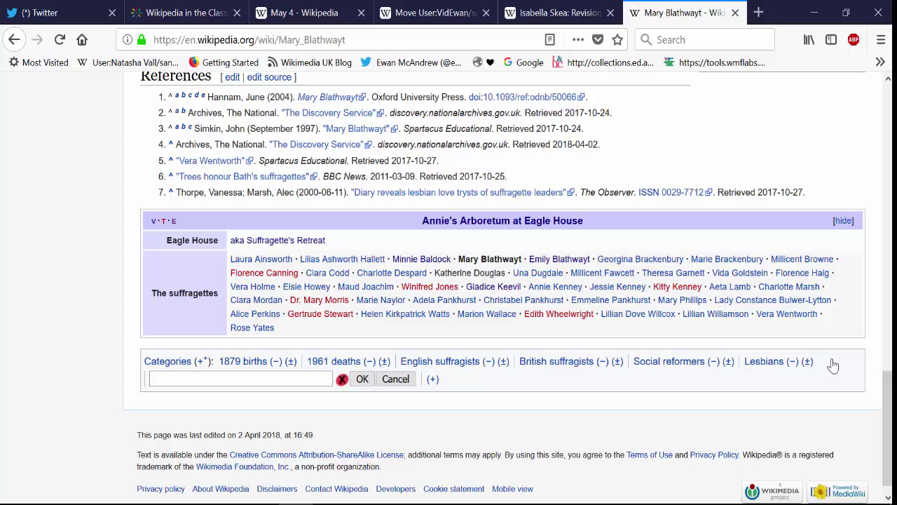
type("omen")
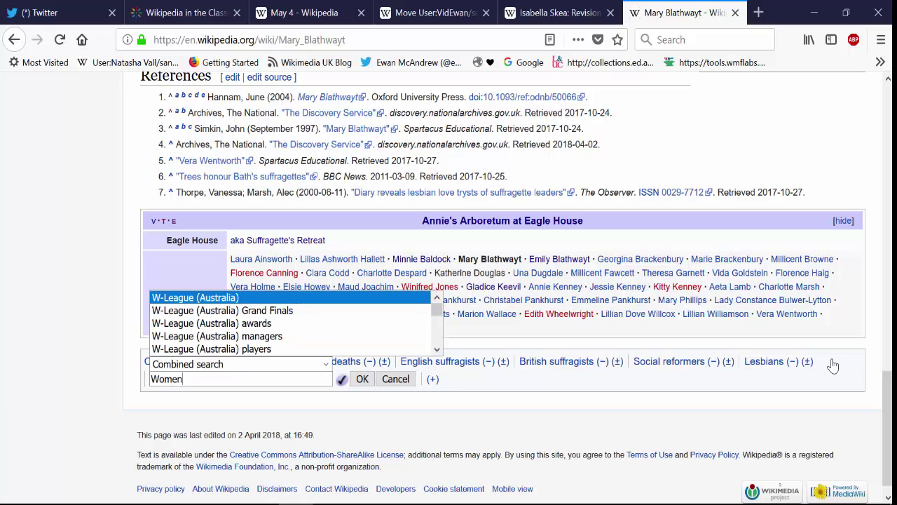
type("s righ")
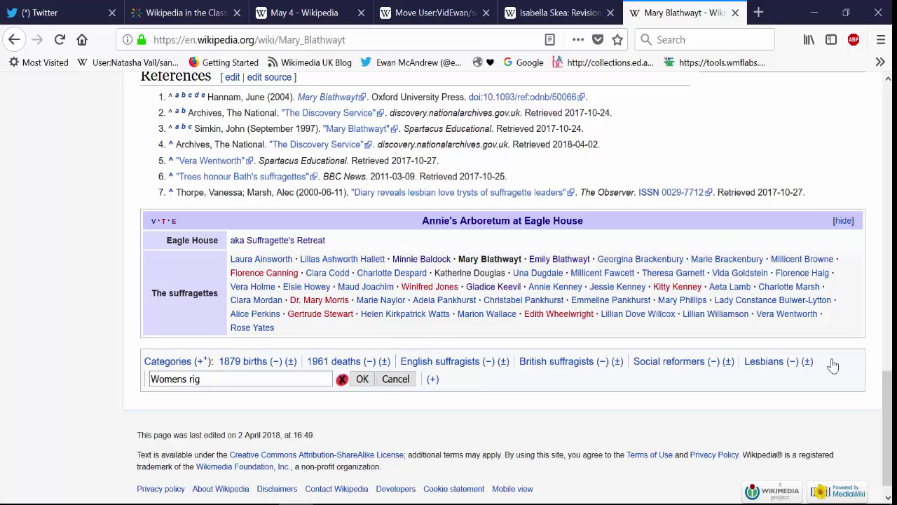
key("BackSpace")
key("BackSpace")
key("BackSpace")
key("BackSpace")
key("BackSpace")
type("'s rig")
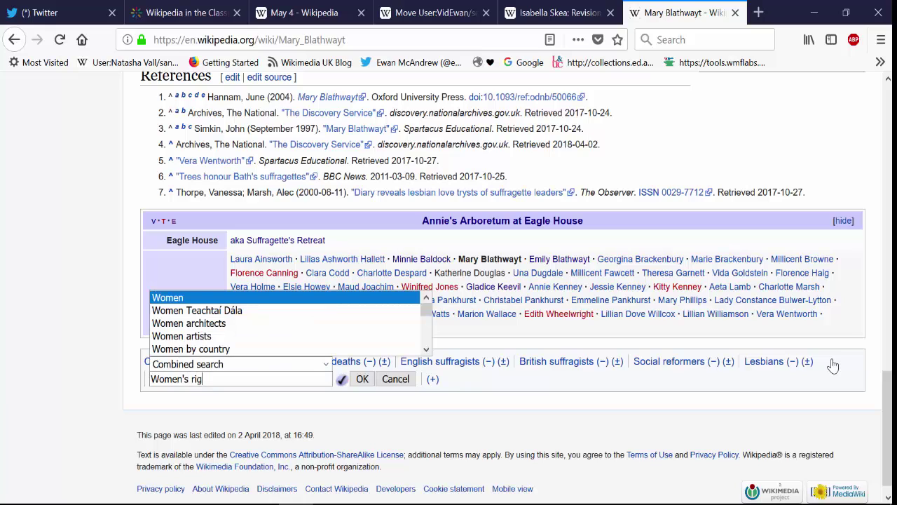
type("hts activists")
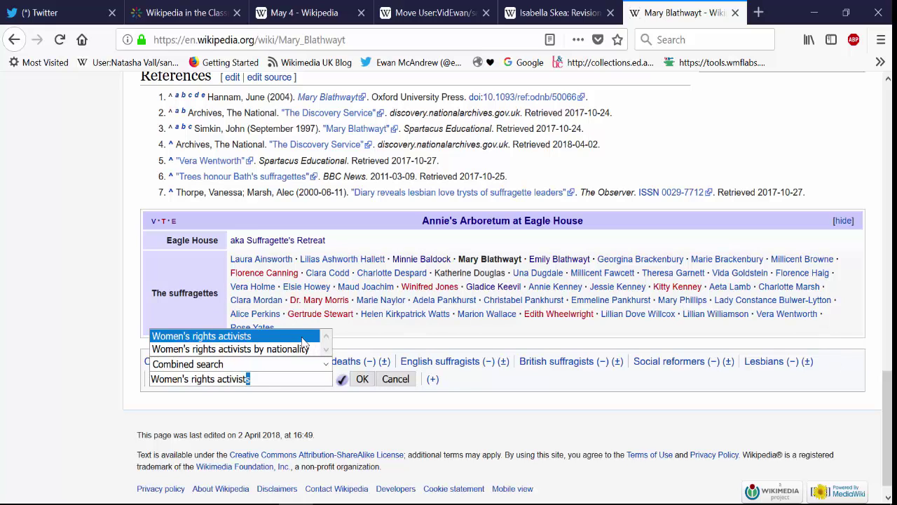
left_click(359, 379)
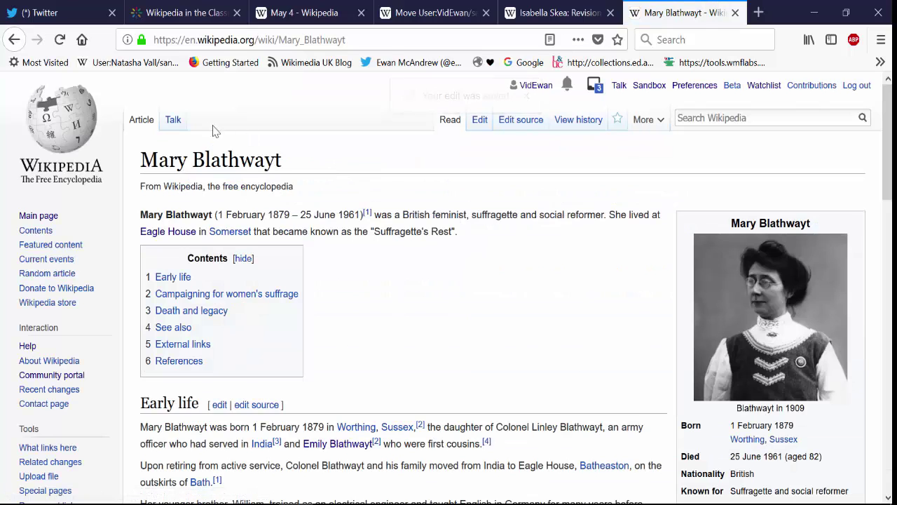
- Open the Mary Blathwayt article's talk page and review its WikiProject and editathon banners
right_click(173, 120)
key("Escape")
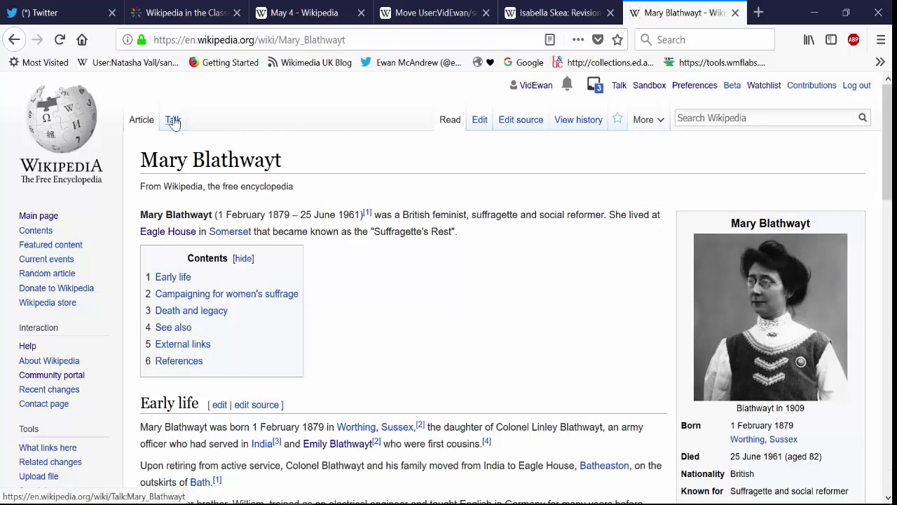
left_click(173, 120)
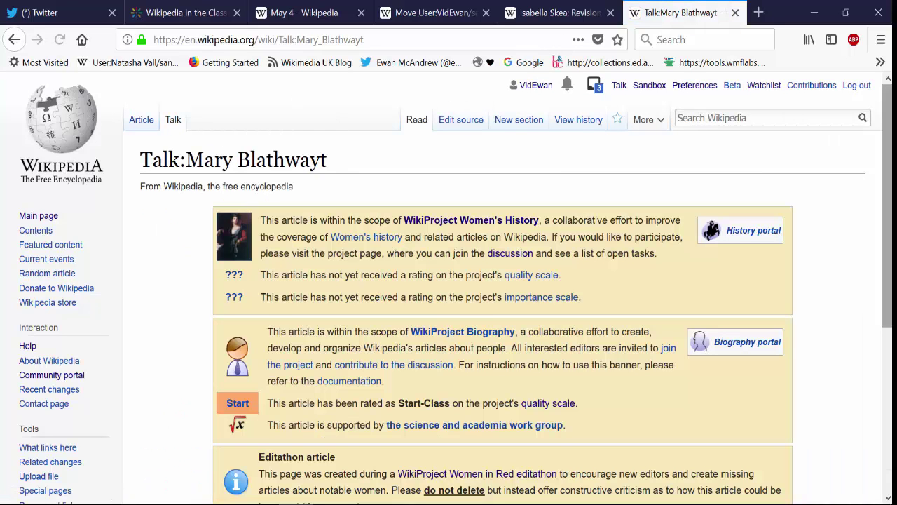
scroll(869, 196, "down", 2)
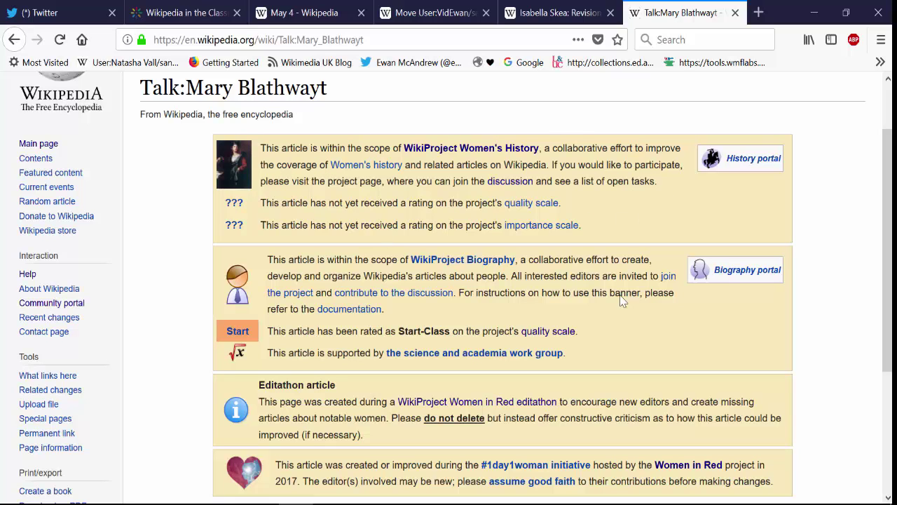
left_click_drag(887, 226, 887, 298)
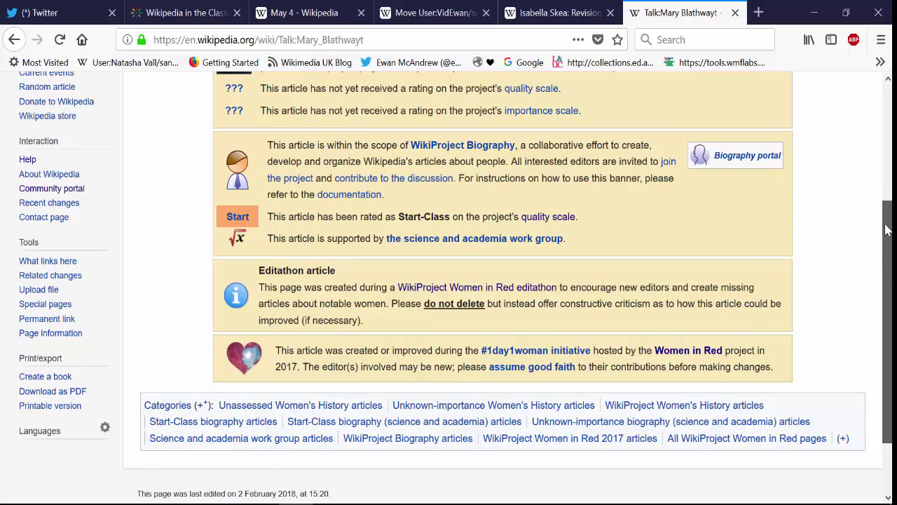
left_click_drag(887, 289, 885, 246)
scroll(533, 175, "up", 3)
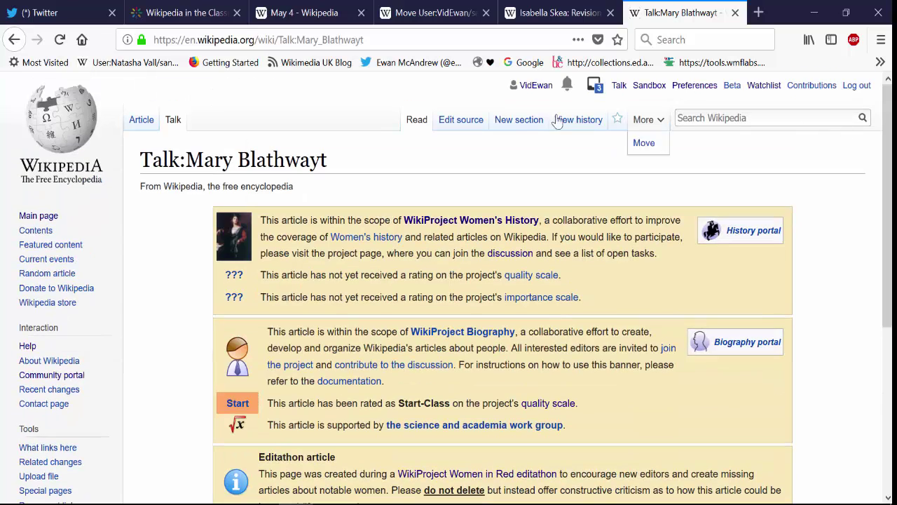
- Open the talk page's source for editing and add the {{new user article}} template on a new line below {{WIR-00}}
left_click(475, 122)
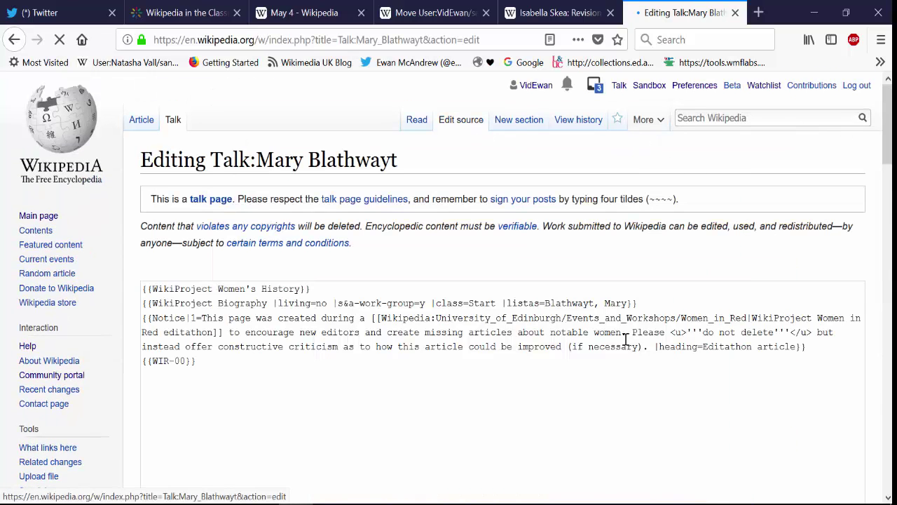
left_click_drag(311, 313, 139, 303)
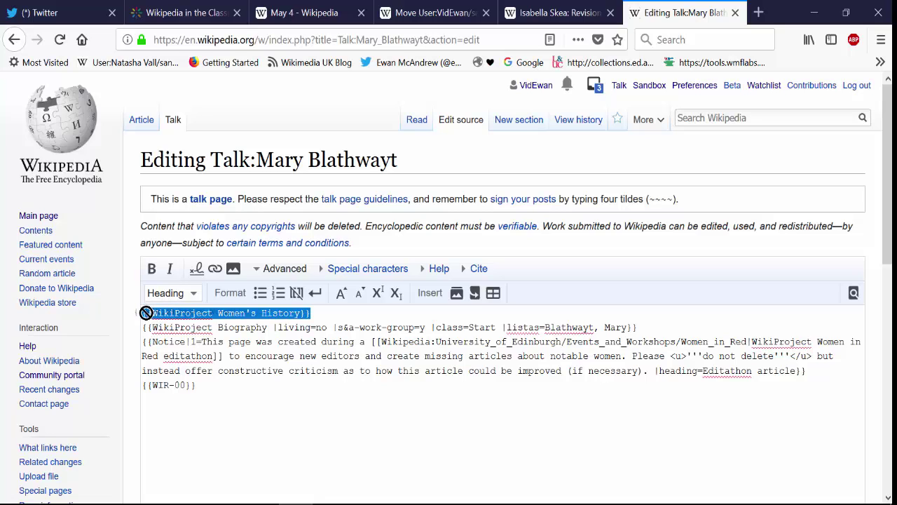
left_click(151, 316)
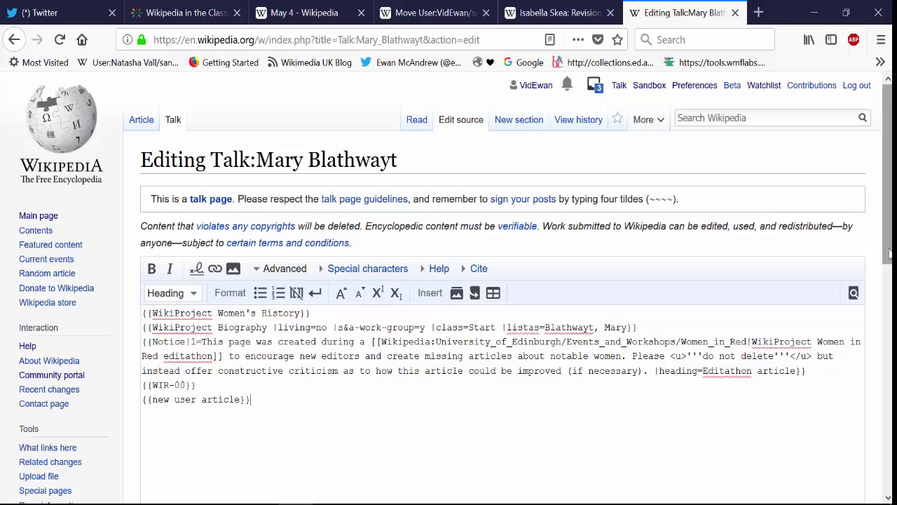
- Enter "new user" as the edit summary and set the talk page to be watched
scroll(488, 356, "down", 10)
left_click(378, 320)
right_click(379, 321)
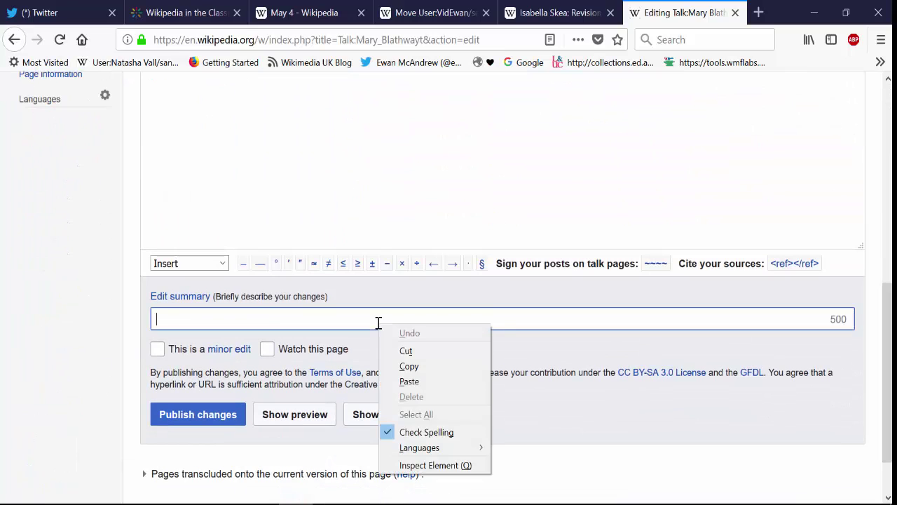
left_click(378, 322)
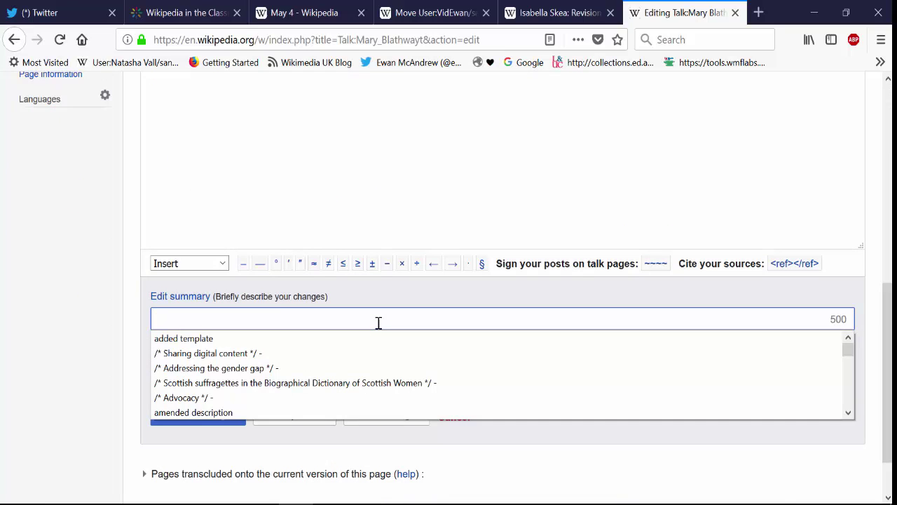
type("new user")
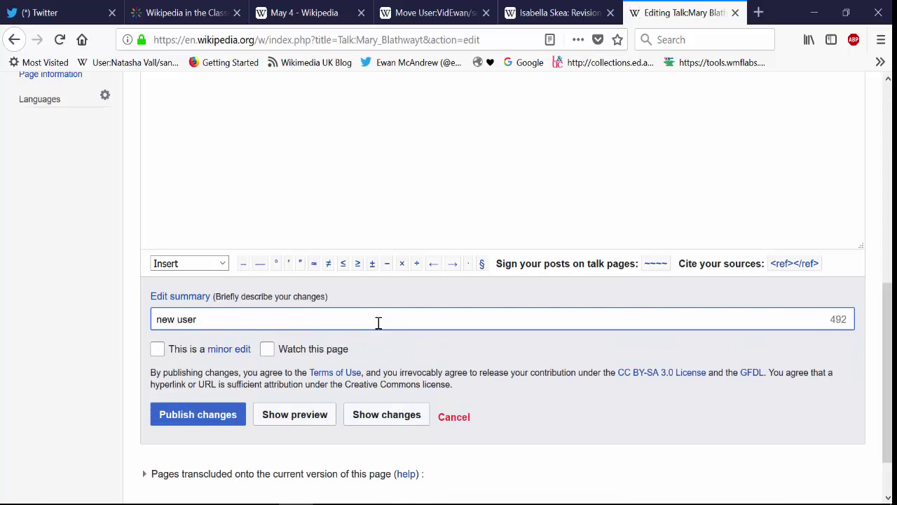
left_click(267, 349)
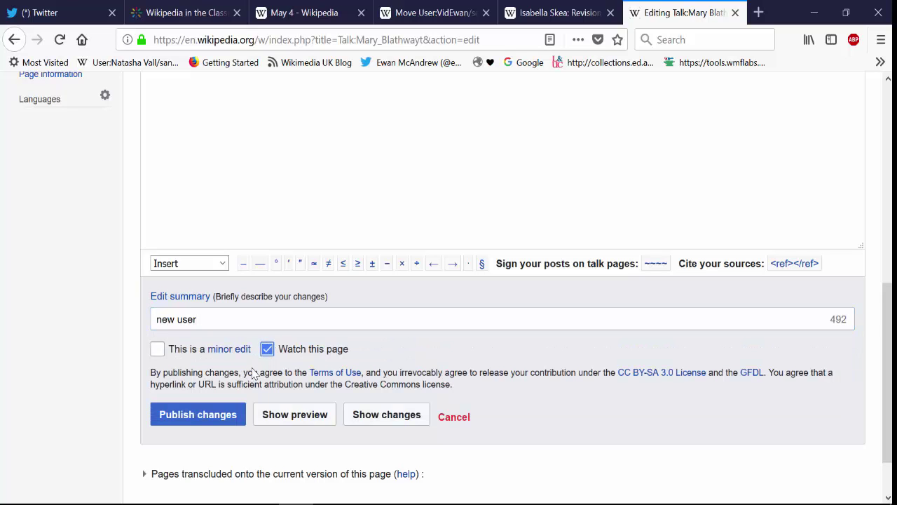
- Preview the talk page edit and check how the new user article banner renders
left_click(269, 416)
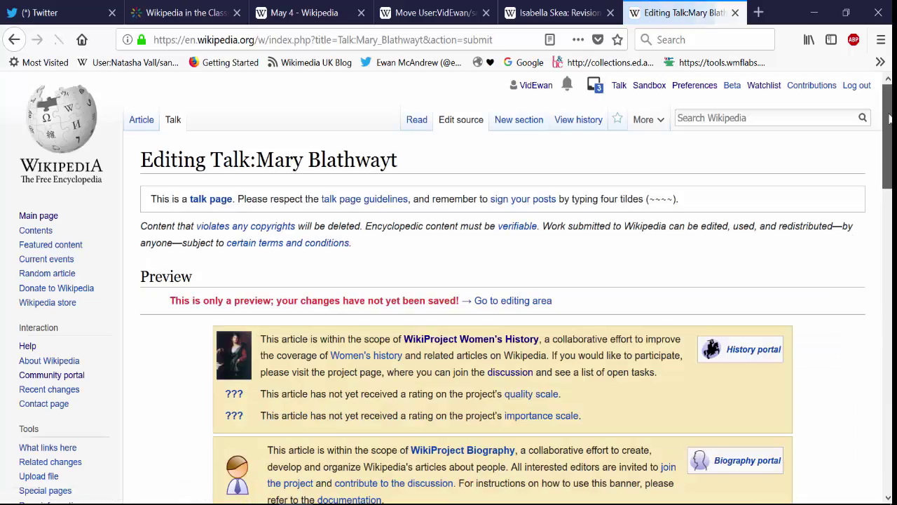
scroll(607, 287, "down", 3)
scroll(611, 243, "down", 5)
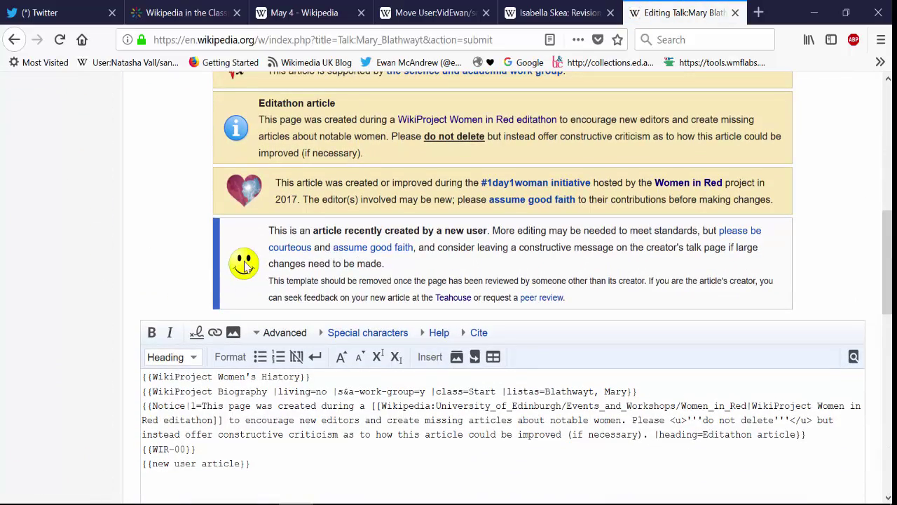
left_click_drag(888, 266, 888, 442)
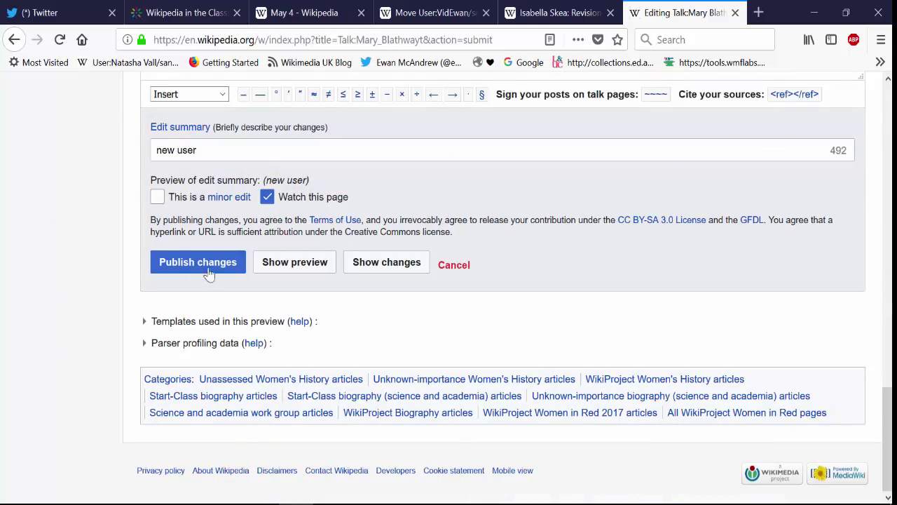